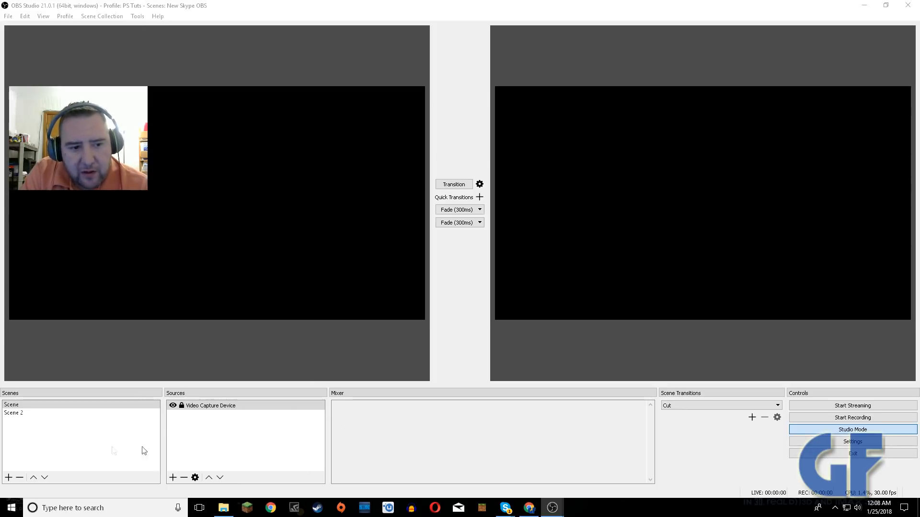
left_click(17, 406)
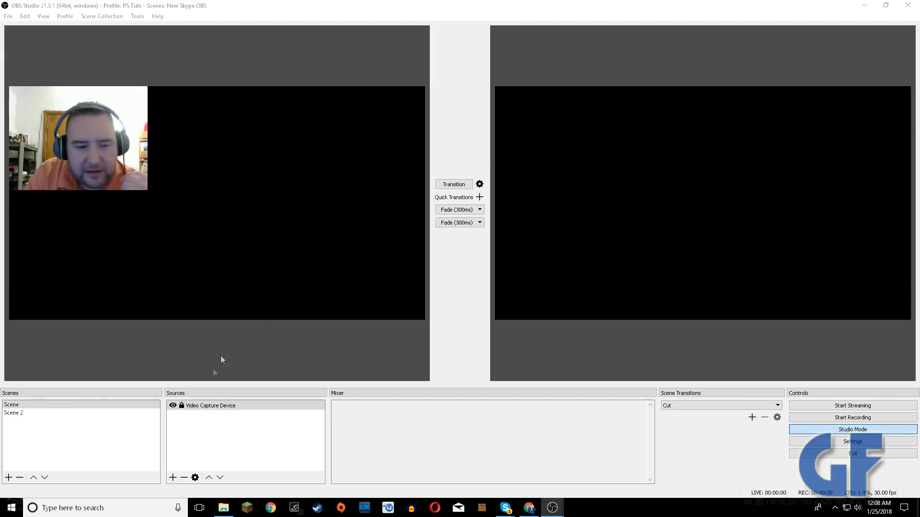
left_click(194, 408)
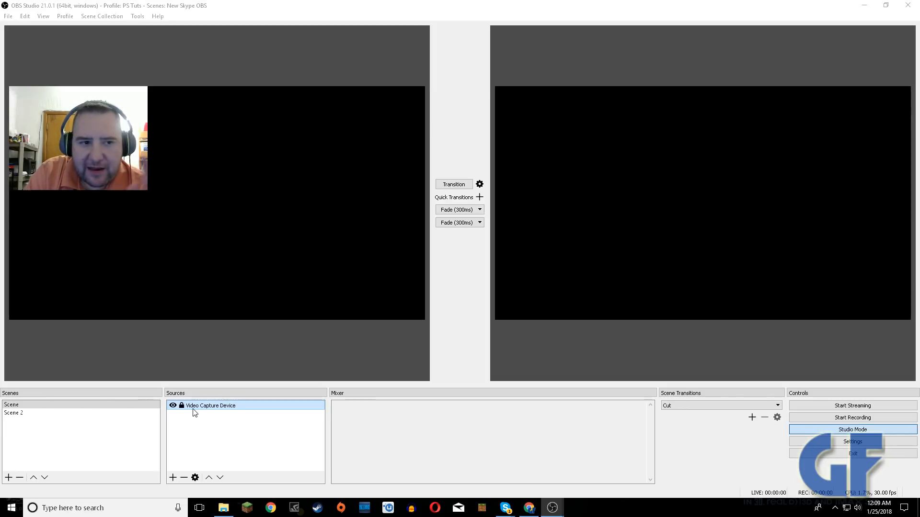
left_click(11, 507)
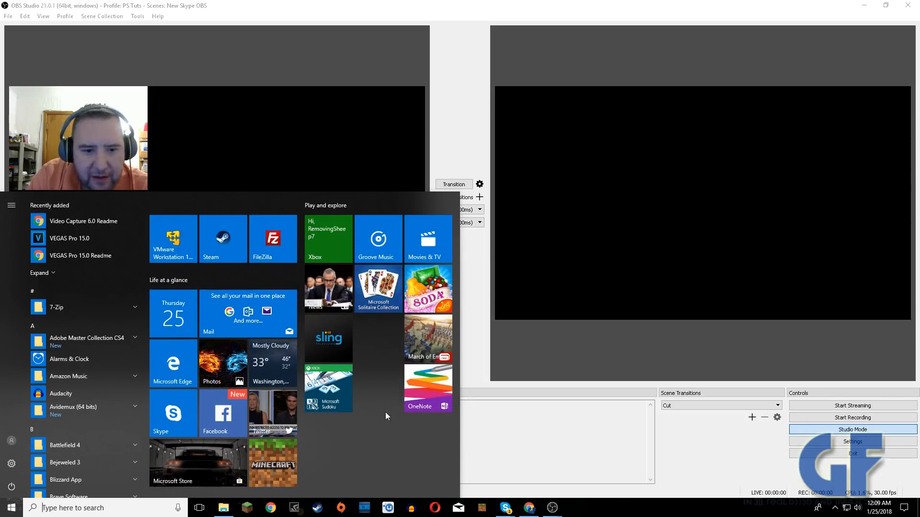
scroll(81, 384, "down", 4)
scroll(80, 384, "up", 4)
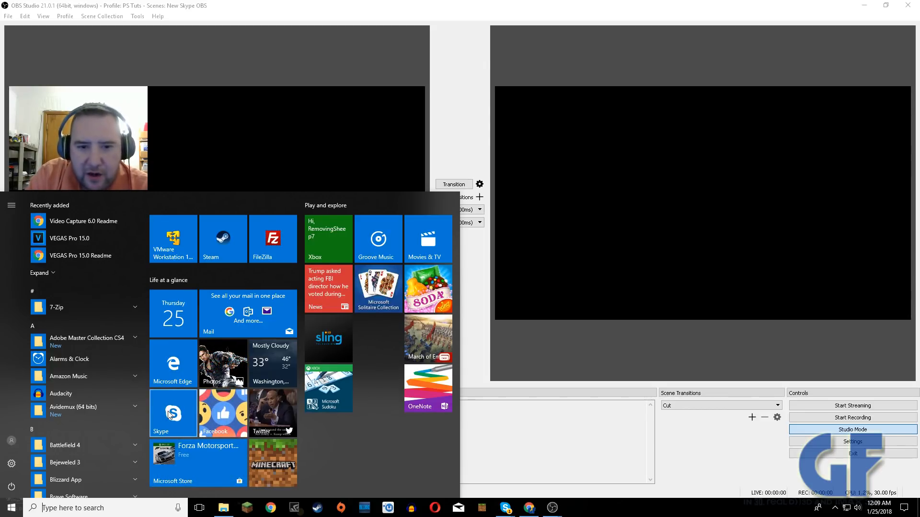
left_click(698, 441)
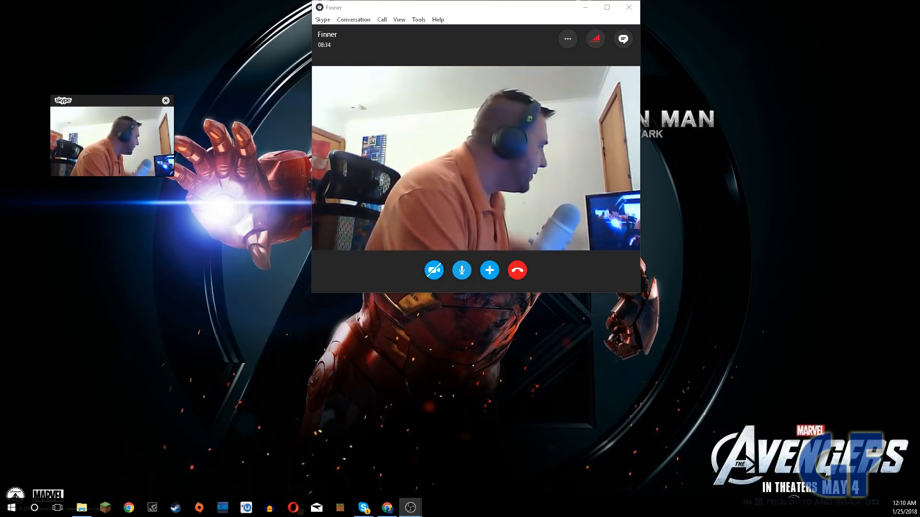
Move the floating Skype call preview to the other side of the desktop and close the full call window.
mouse_move(111, 107)
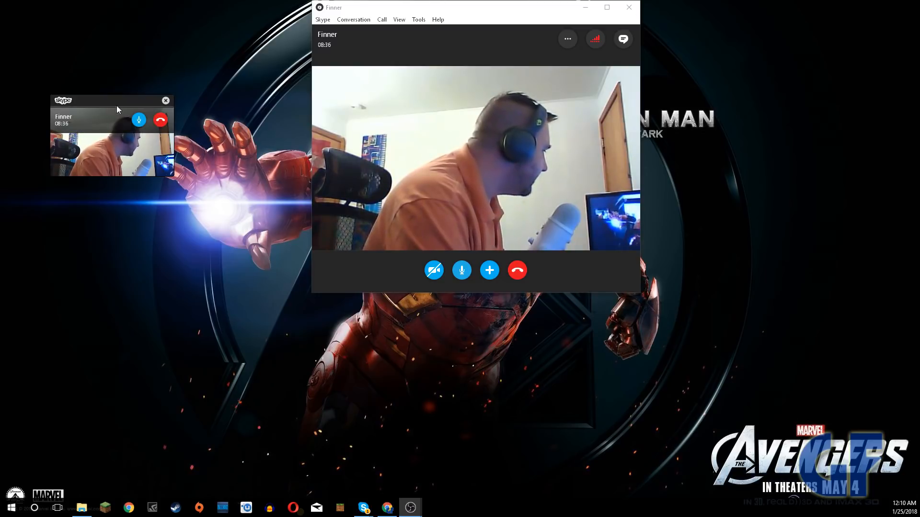
left_click_drag(111, 107, 741, 70)
left_click(629, 7)
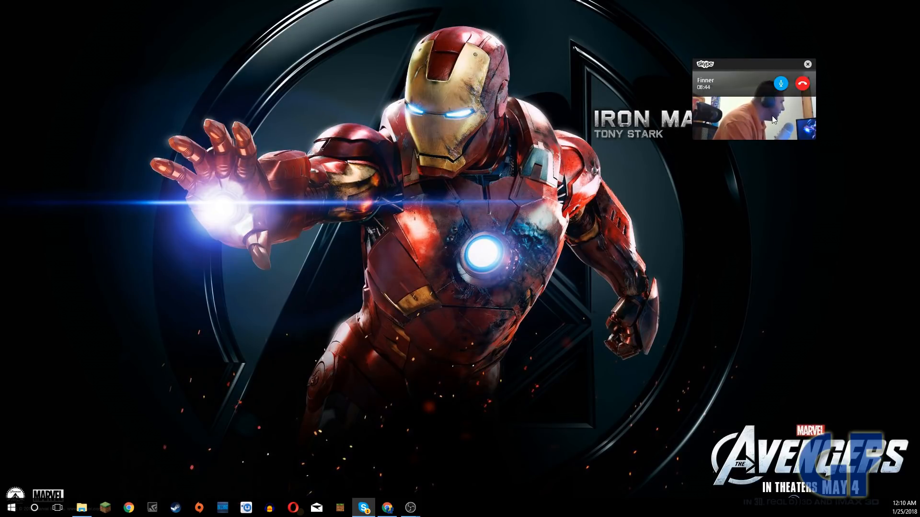
Reopen the full Skype call window from the floating call preview.
left_click(780, 161)
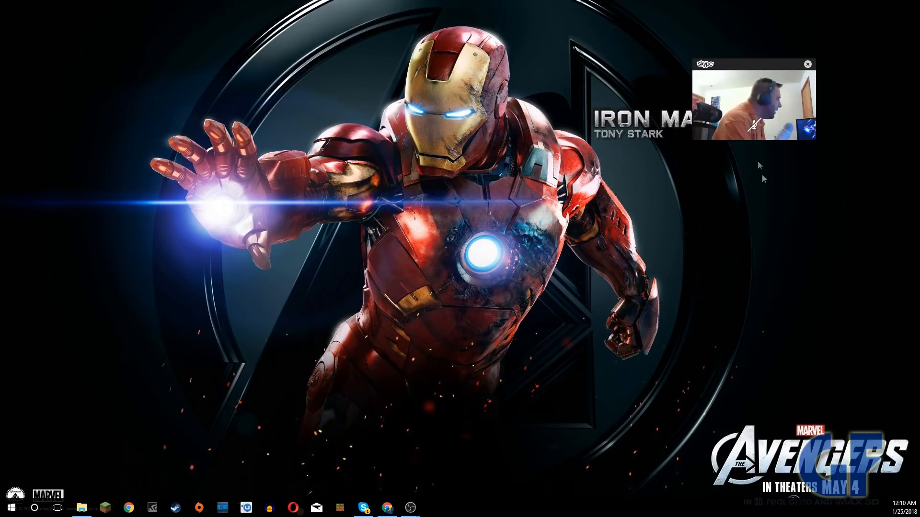
mouse_move(761, 118)
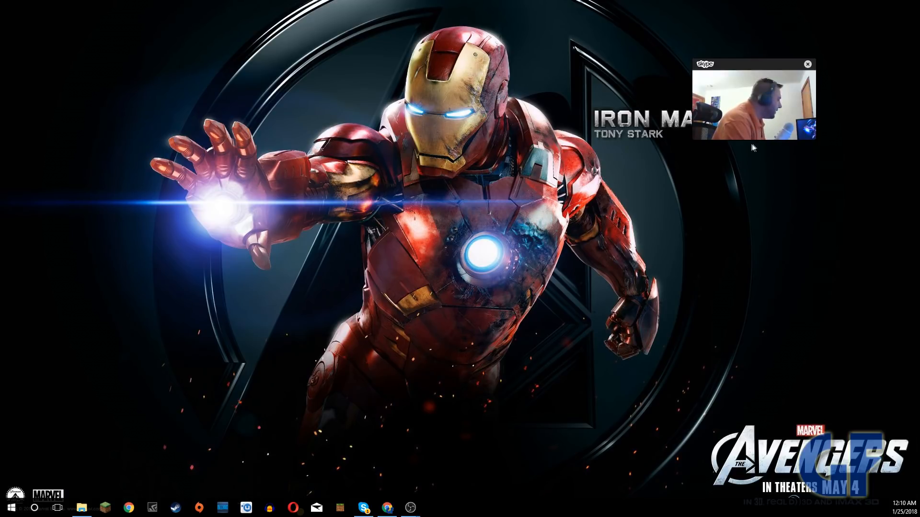
double_click(746, 108)
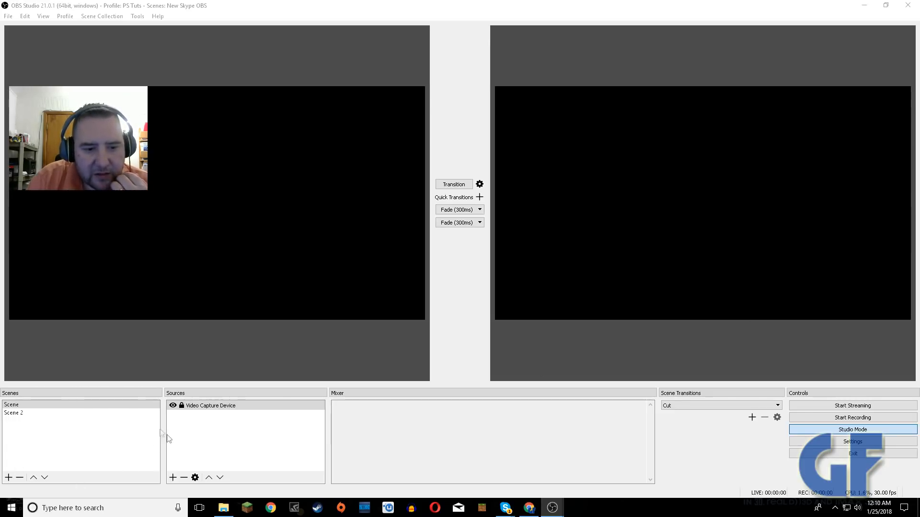
Add a new Window Capture source to the scene and set it to capture the Skype call window.
left_click(173, 478)
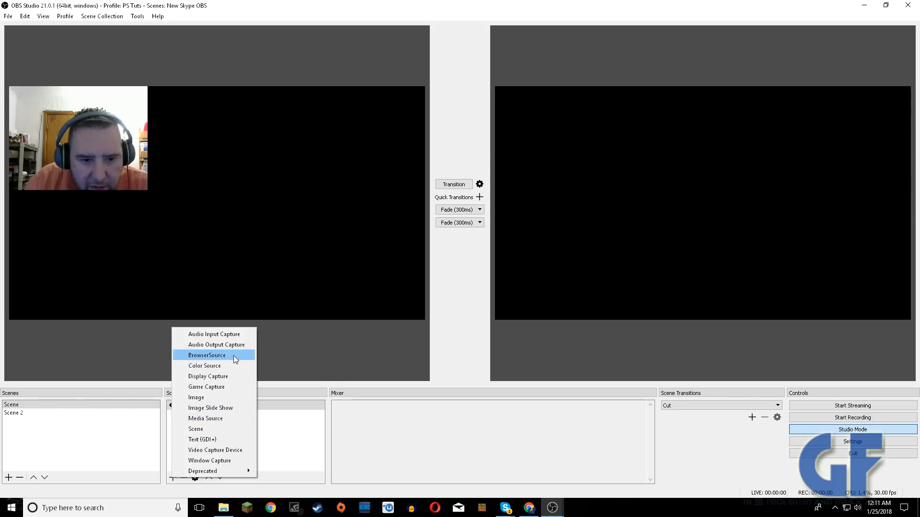
left_click(223, 462)
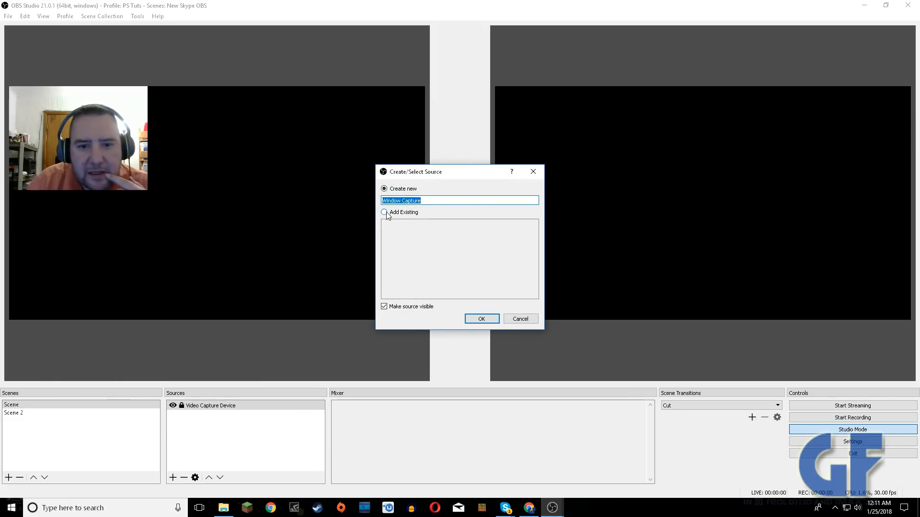
left_click(480, 318)
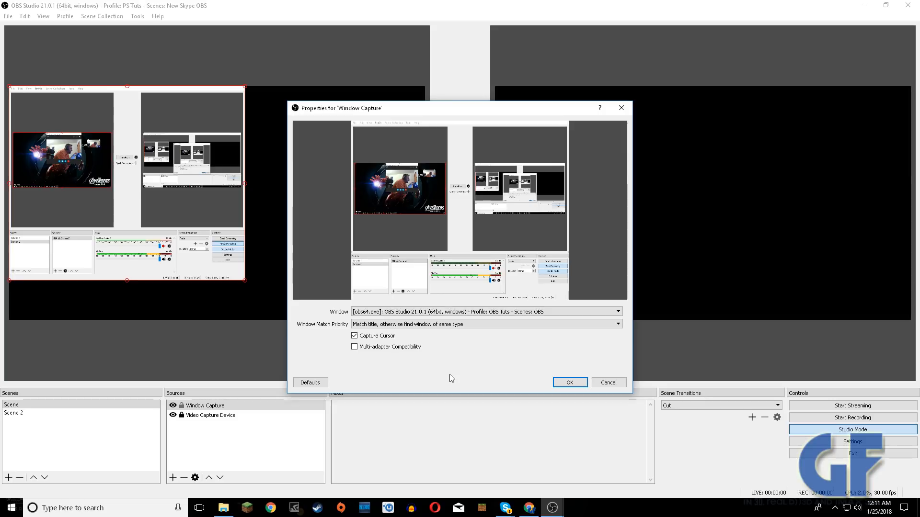
left_click(618, 312)
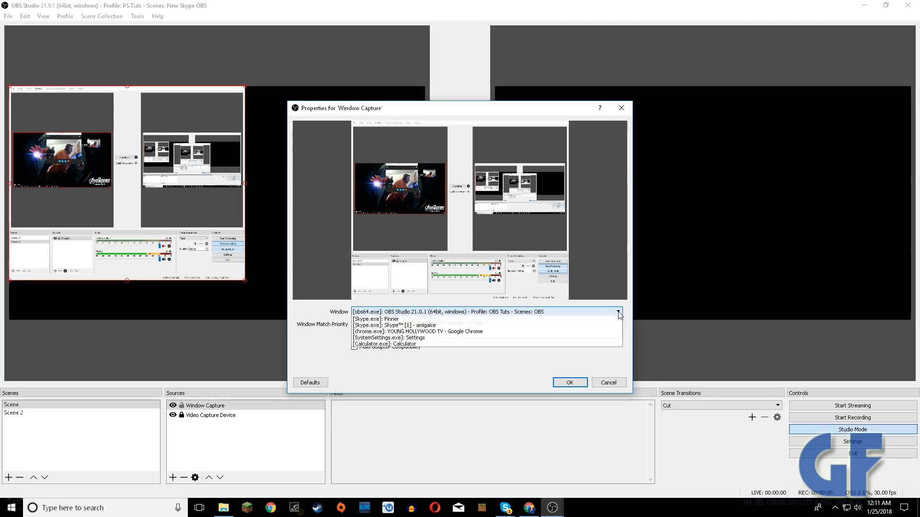
left_click(582, 319)
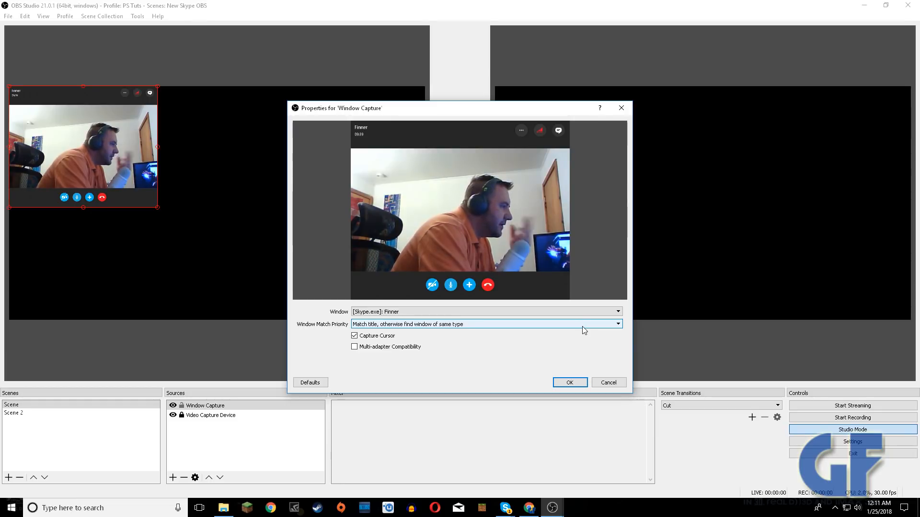
Accept the capture properties and place the Skype call in the right half of the preview canvas, clear of the webcam image.
left_click_drag(79, 92, 347, 96)
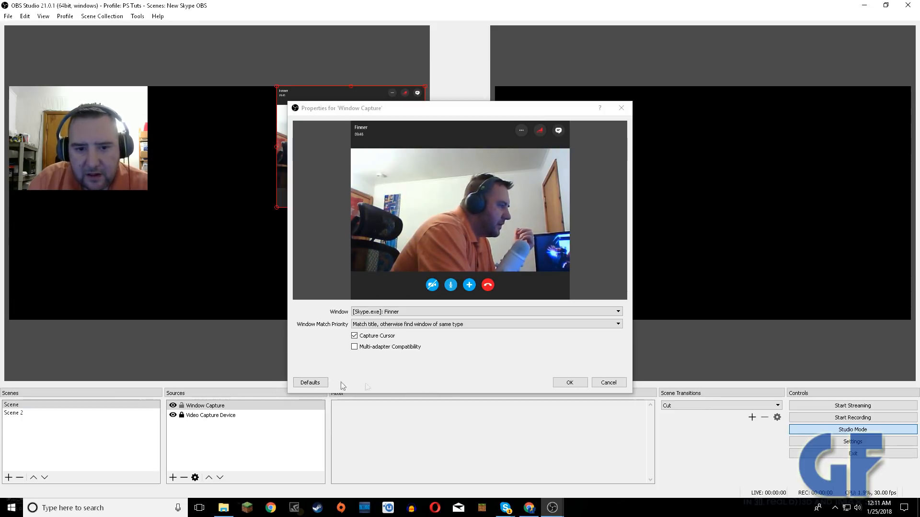
left_click(566, 381)
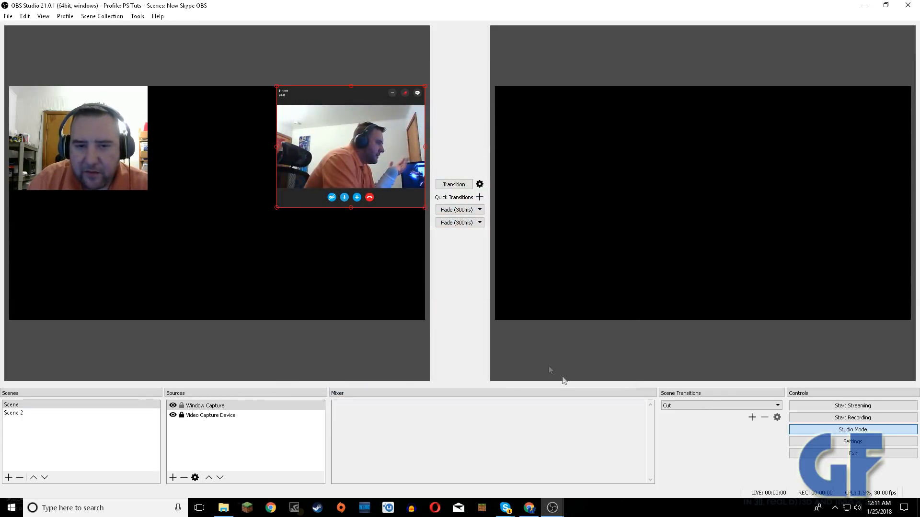
left_click_drag(333, 99, 304, 150)
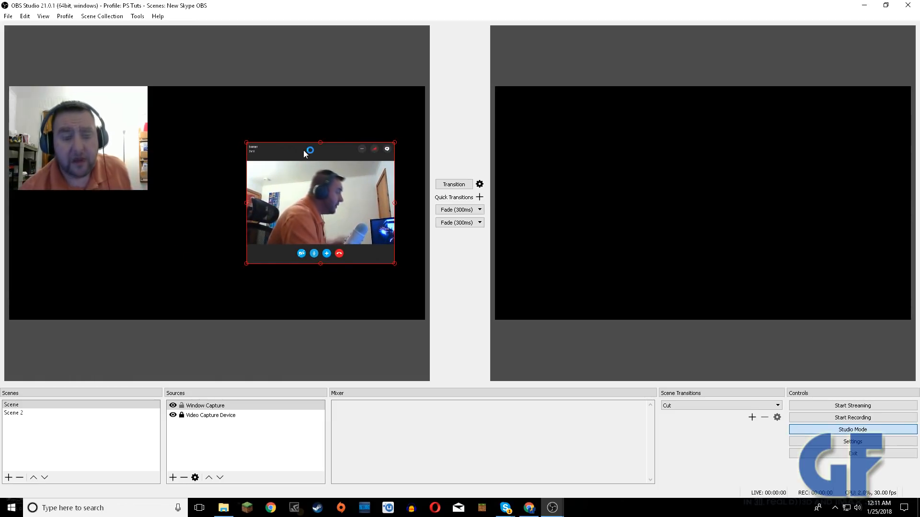
left_click(206, 192)
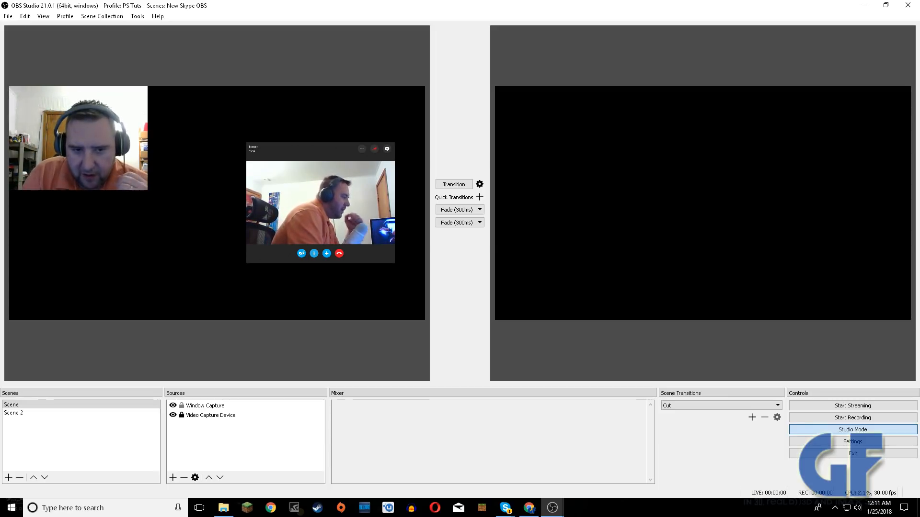
left_click(207, 408)
right_click(207, 408)
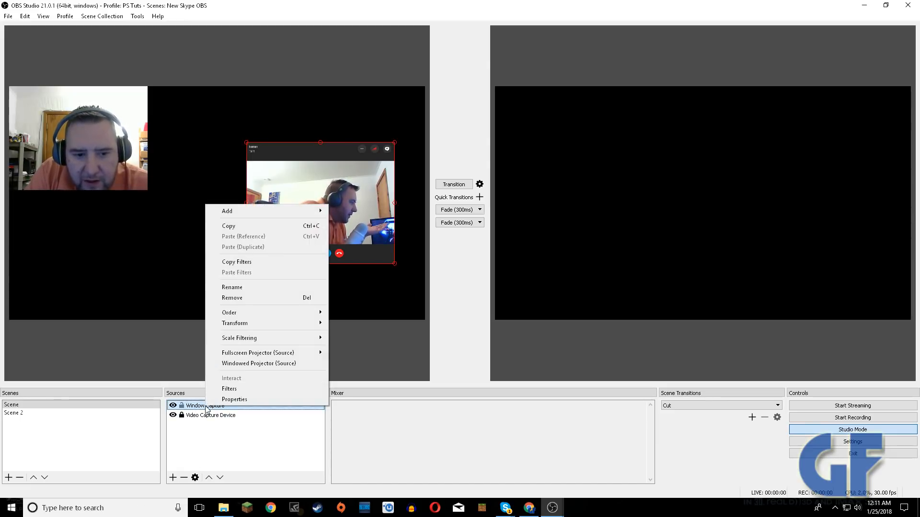
left_click(228, 389)
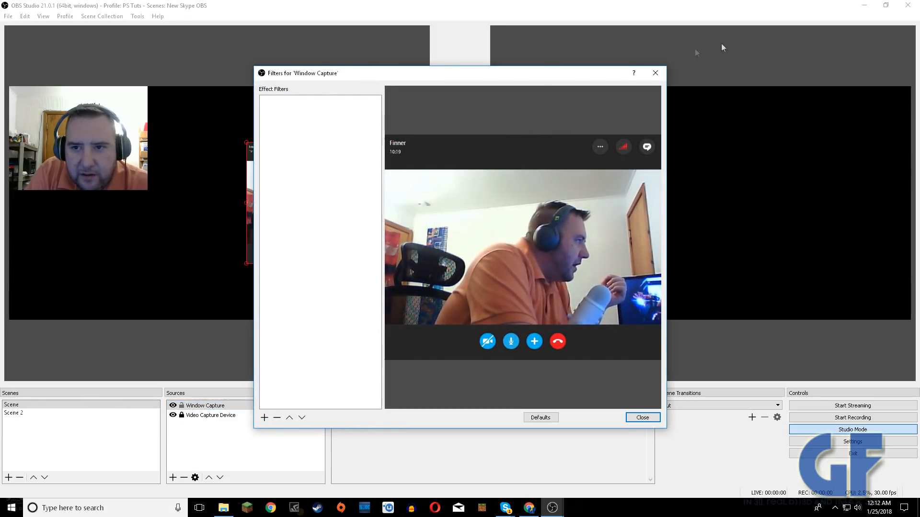
left_click(656, 73)
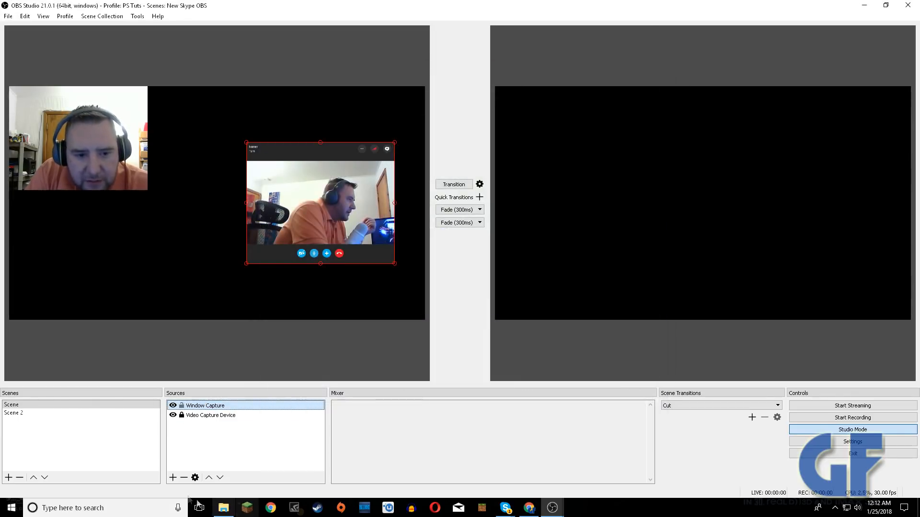
Add a Crop/Pad filter with its default name to the Window Capture source.
right_click(221, 408)
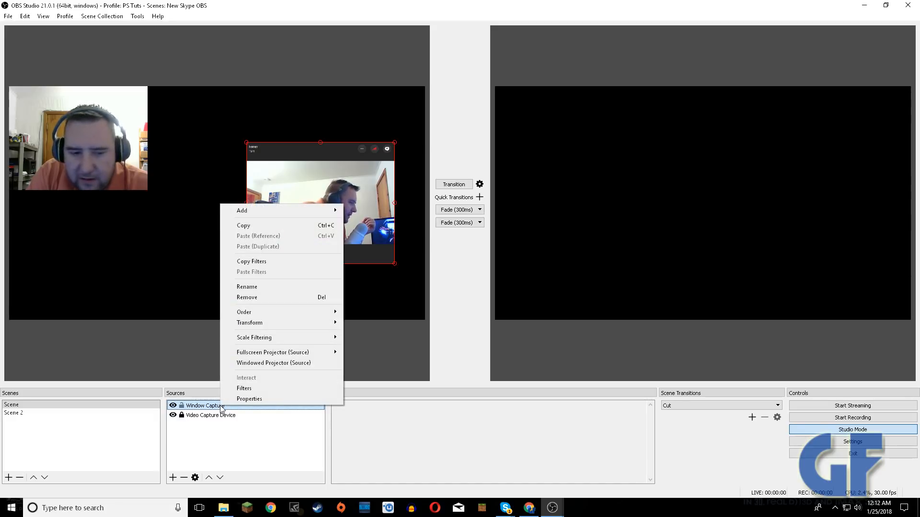
left_click(242, 388)
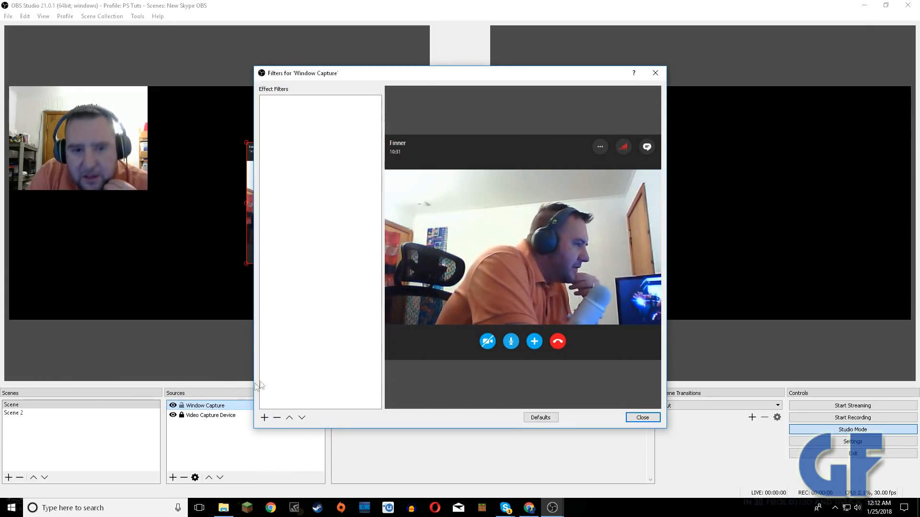
left_click(263, 418)
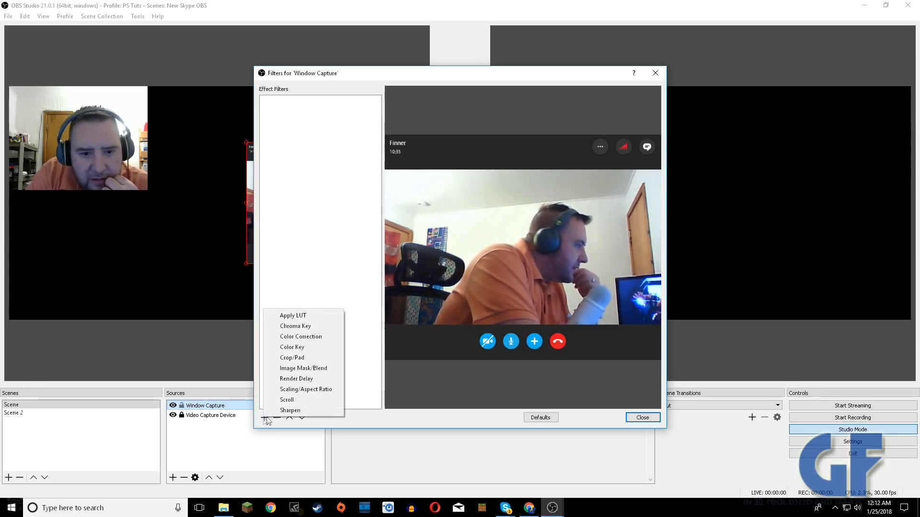
left_click(312, 362)
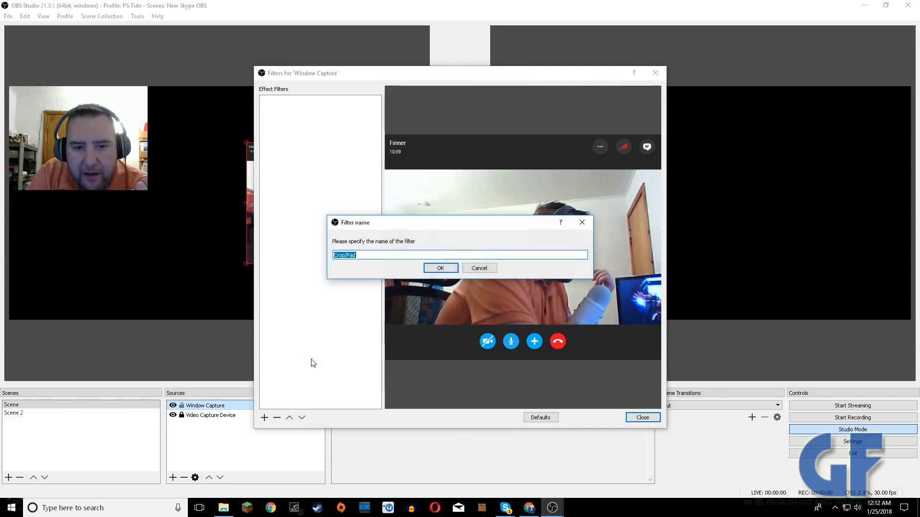
left_click(436, 269)
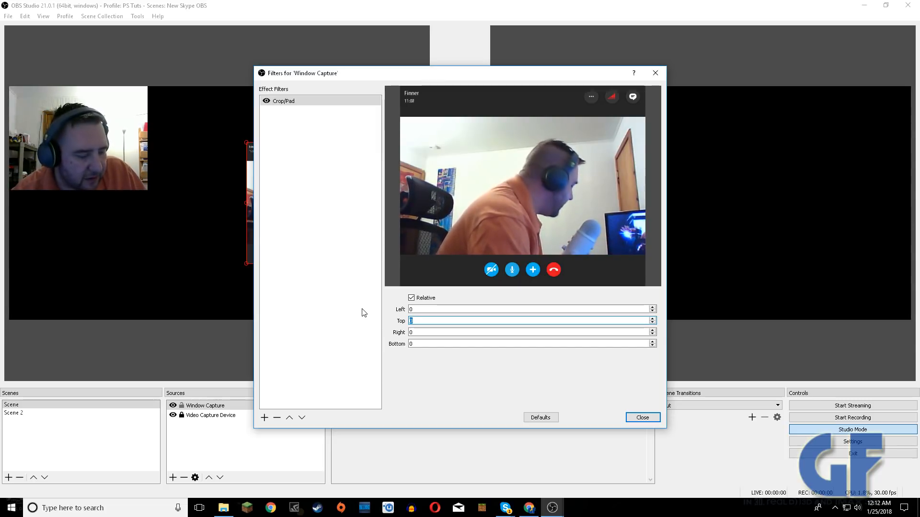
Set the Crop/Pad filter's Top and Bottom values to 86 each to trim the call's controls, and close the filters.
type("85")
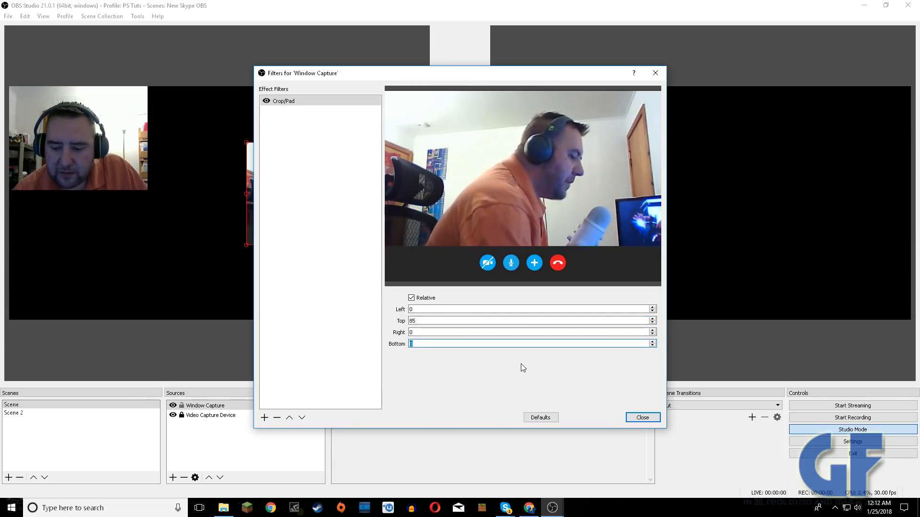
type("86")
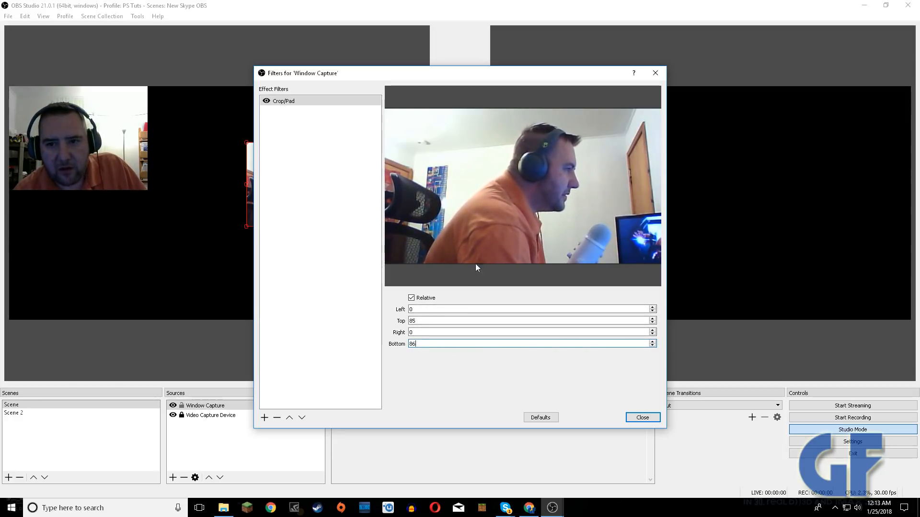
left_click(415, 321)
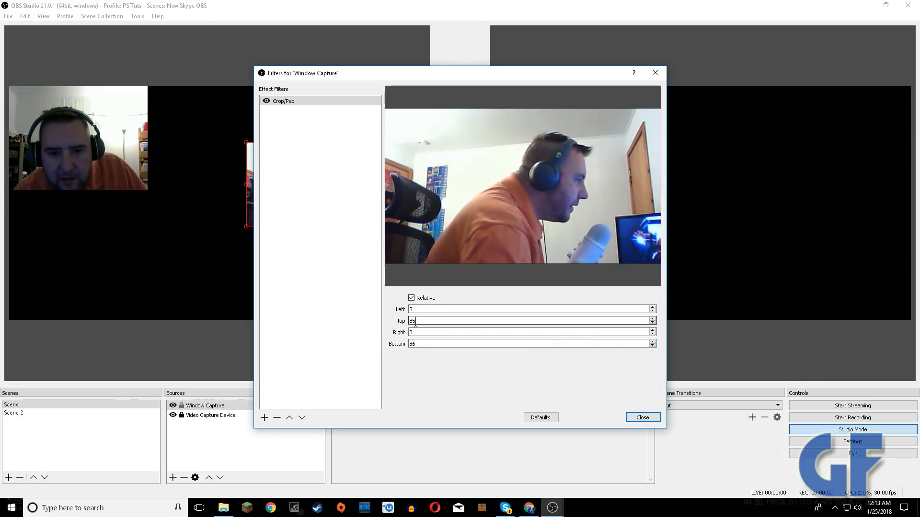
key("BackSpace")
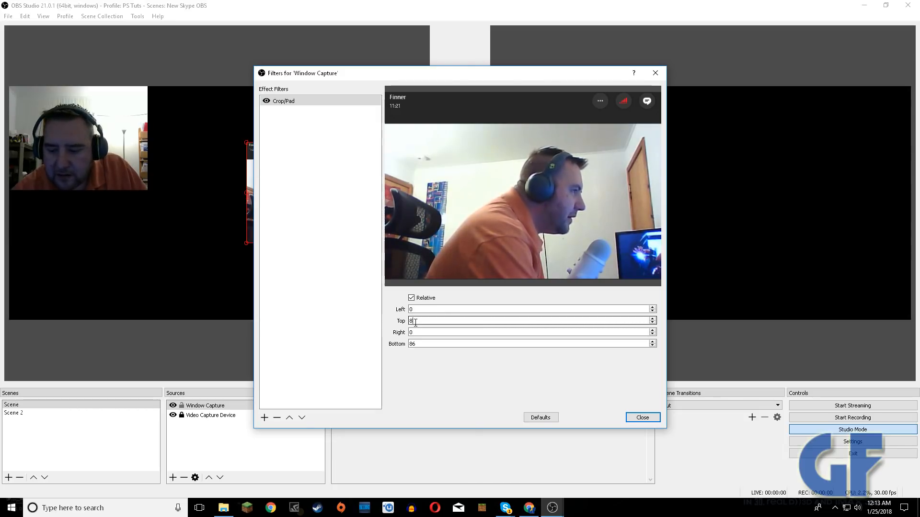
type("6")
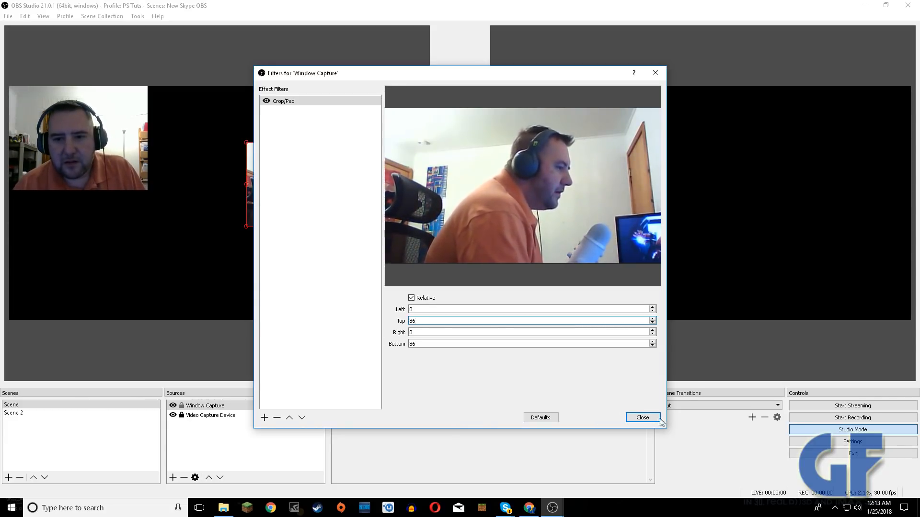
left_click(642, 418)
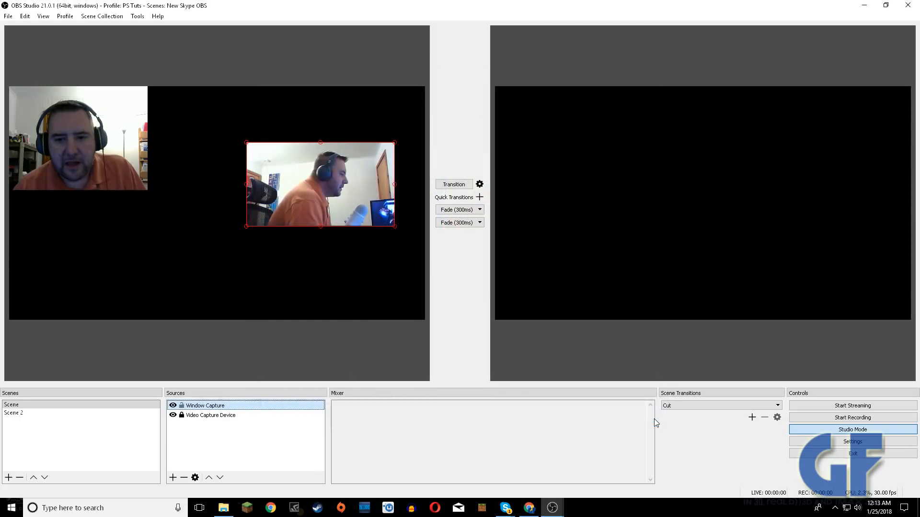
Move the cropped Skype capture up in the preview canvas to sit beside the webcam image, and deselect it.
left_click_drag(307, 179, 323, 136)
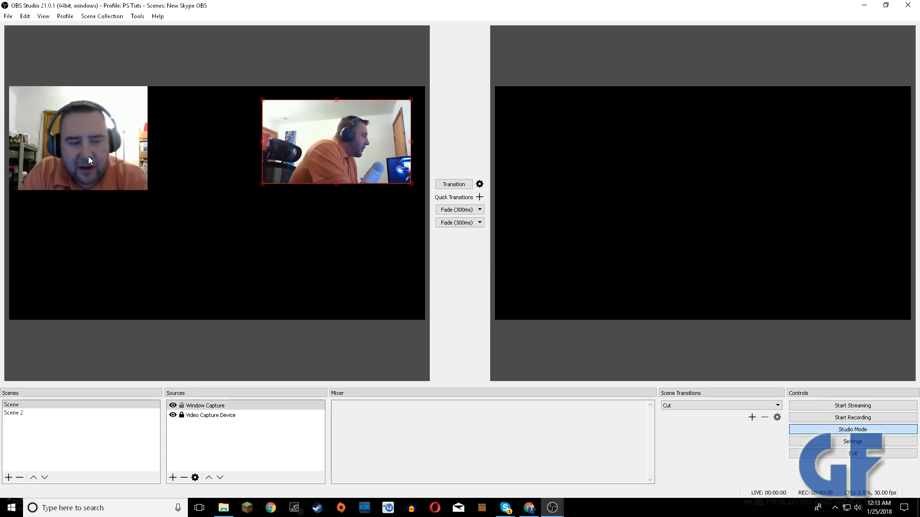
left_click(209, 131)
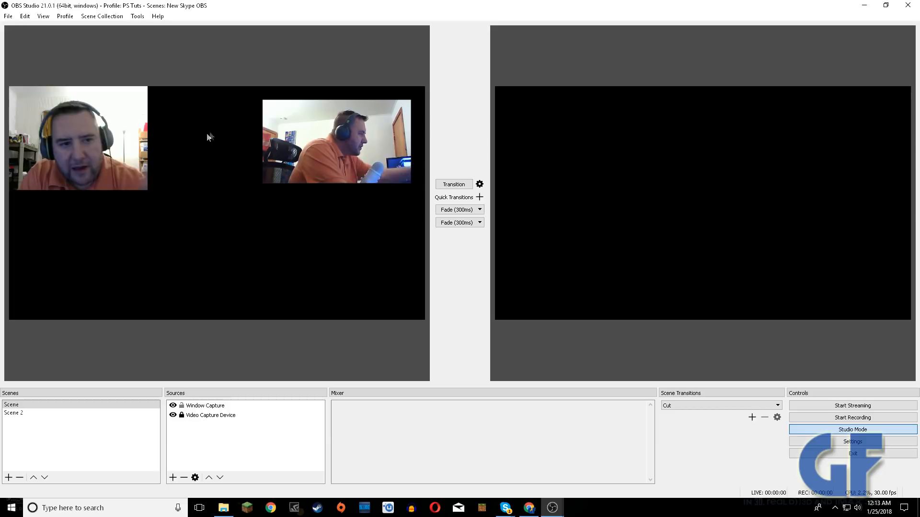
Shift the Skype window capture slightly closer to the webcam image and lower in the preview canvas.
left_click_drag(303, 143, 285, 149)
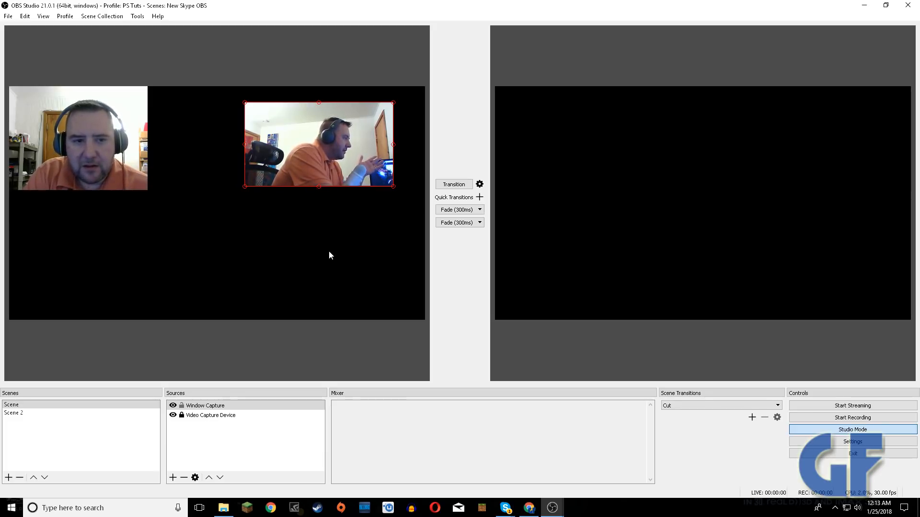
left_click(212, 200)
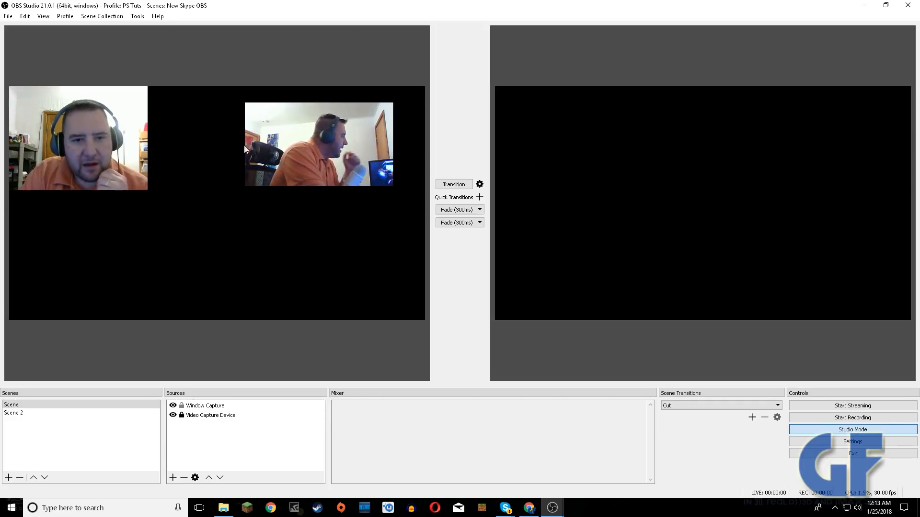
left_click(280, 152)
mouse_move(305, 139)
left_mouse_down()
mouse_move(288, 218)
mouse_move(225, 200)
mouse_move(299, 150)
left_mouse_up()
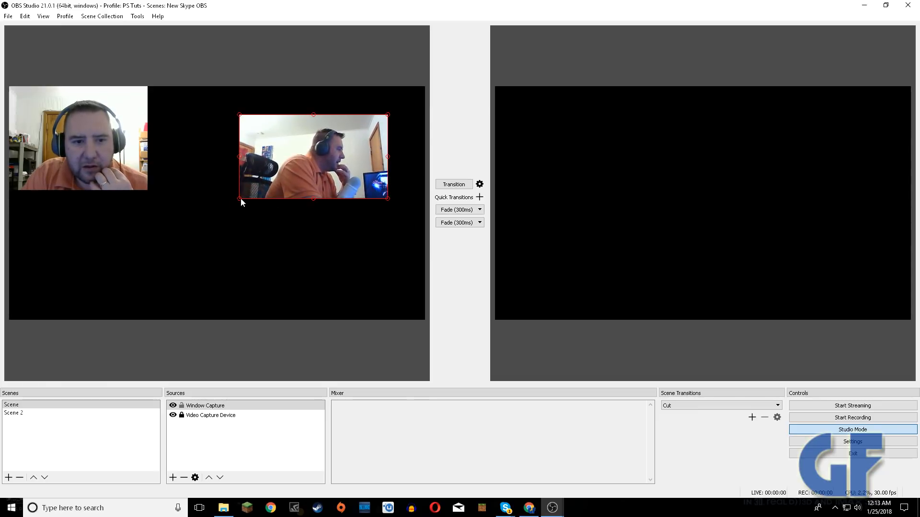
Enlarge the Skype window capture to fill the preview canvas's lower-right corner without overlapping the webcam, and transition the scene to the program output.
left_click_drag(240, 201, 182, 248)
left_click_drag(255, 198, 293, 268)
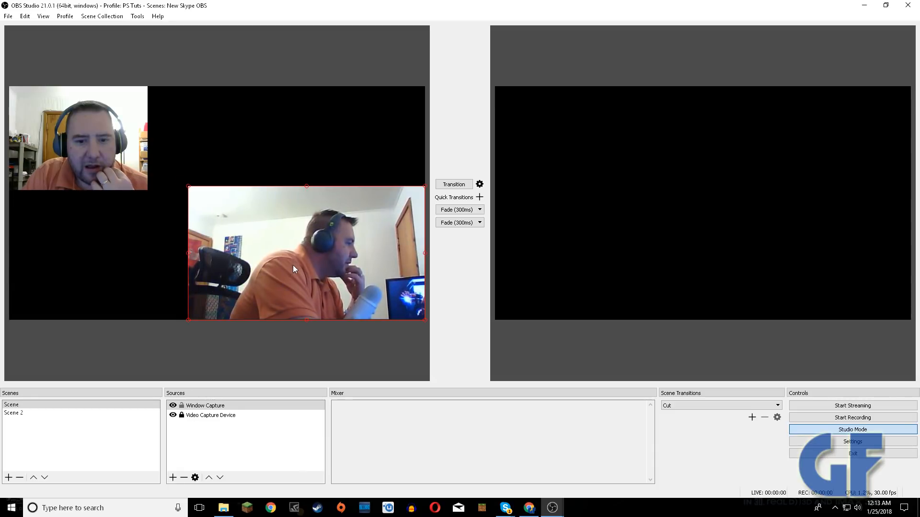
left_click_drag(190, 190, 244, 218)
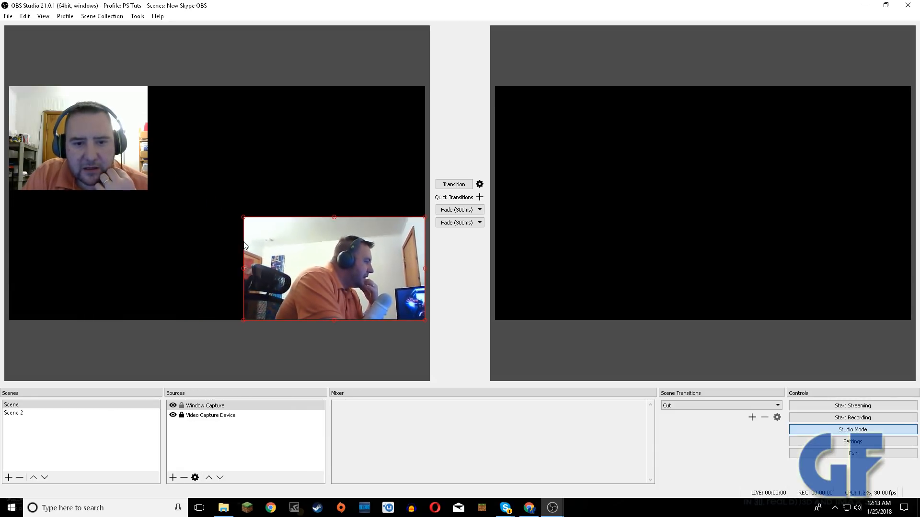
left_click(451, 186)
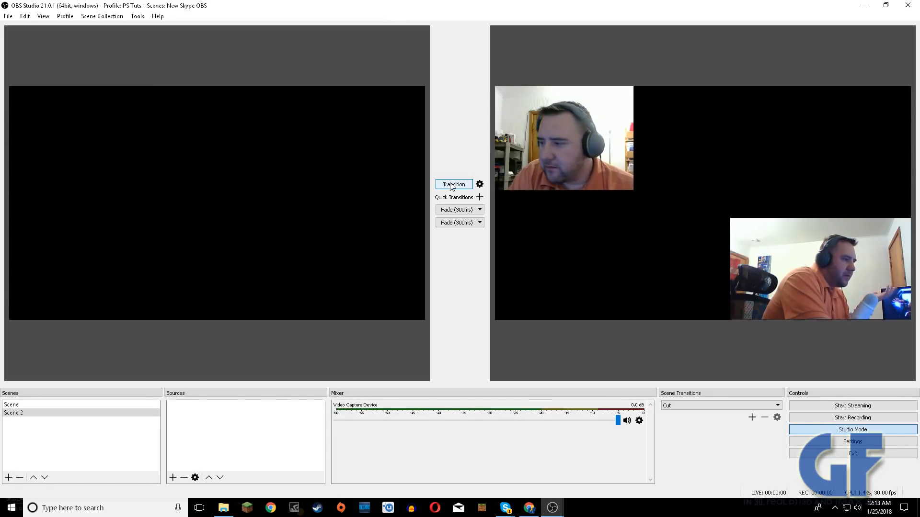